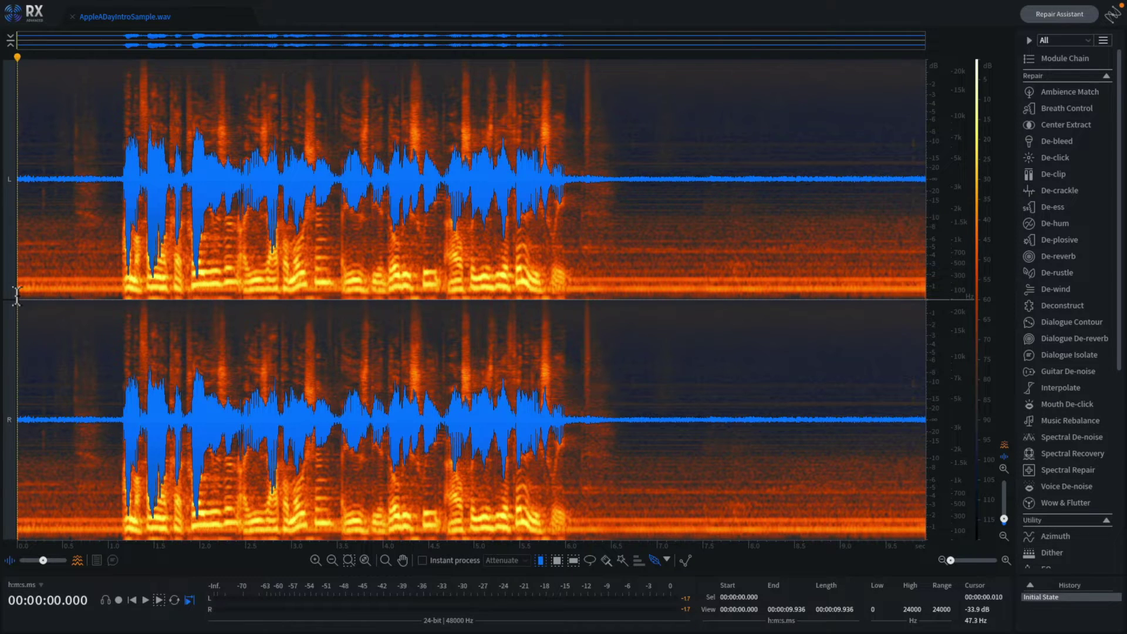
Play the original, then render De-hum learned from the quiet tail across the whole recording.
key(space)
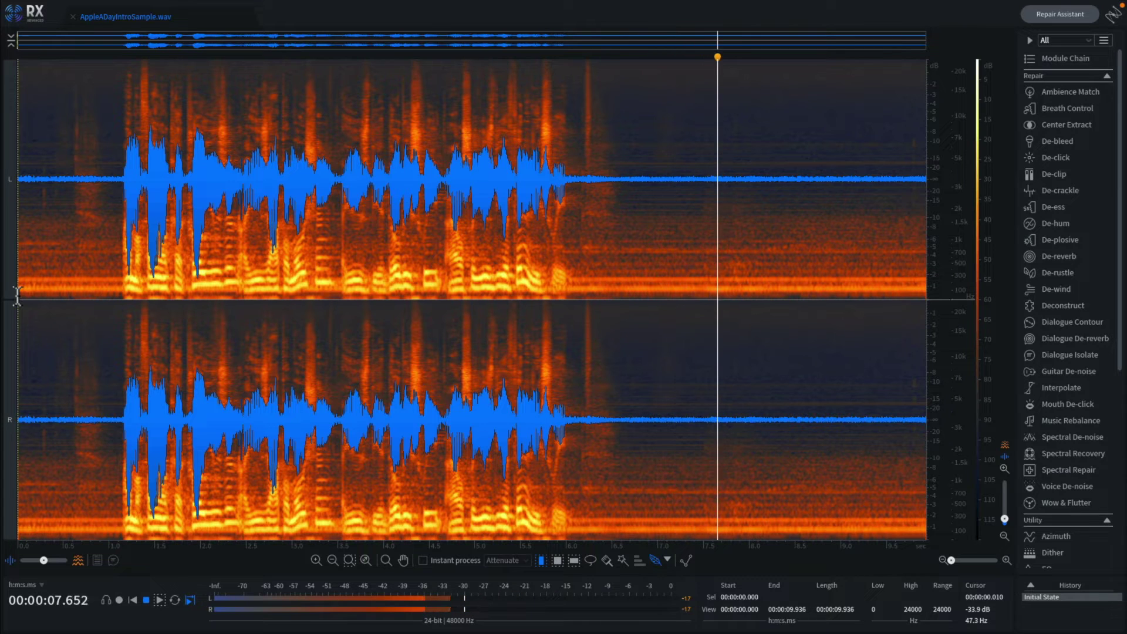
key(space)
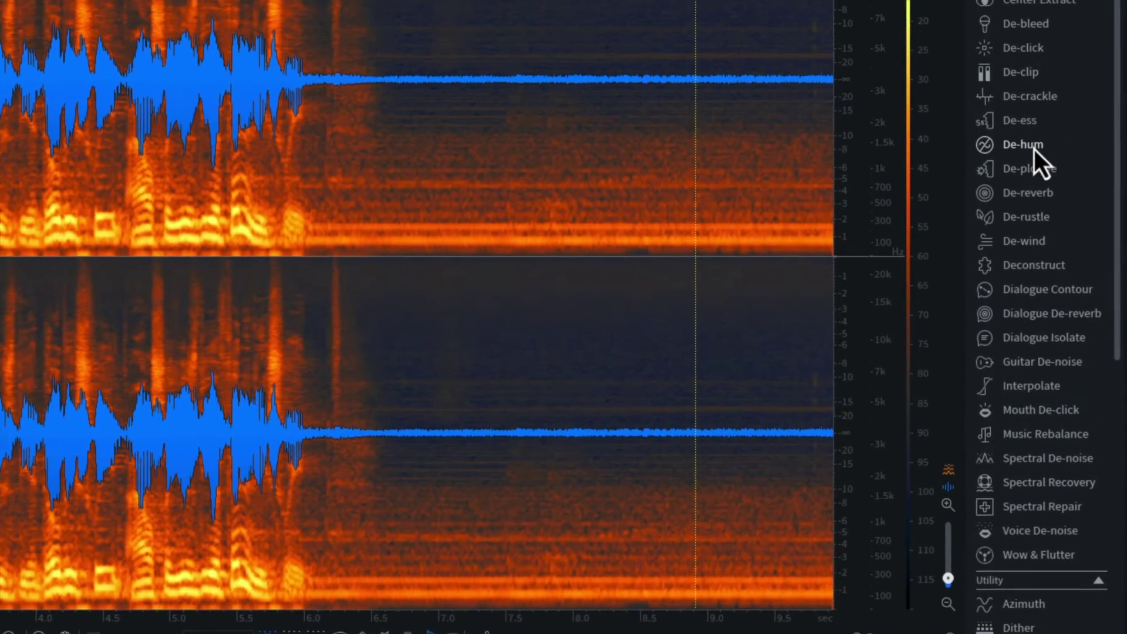
click(1033, 148)
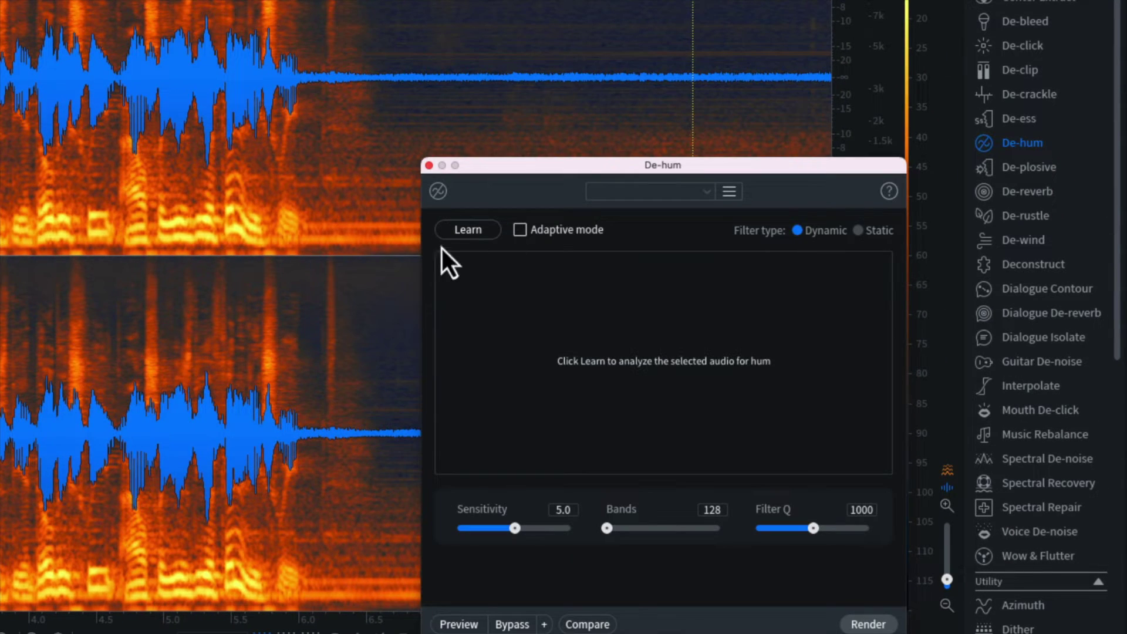
drag(392, 251, 537, 258)
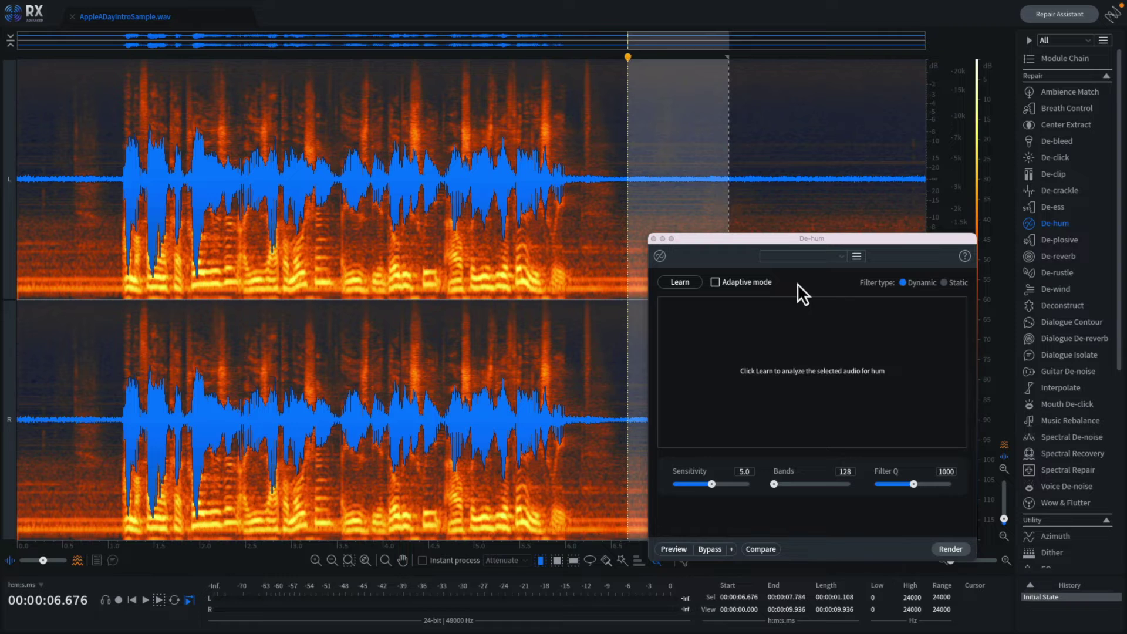
click(679, 283)
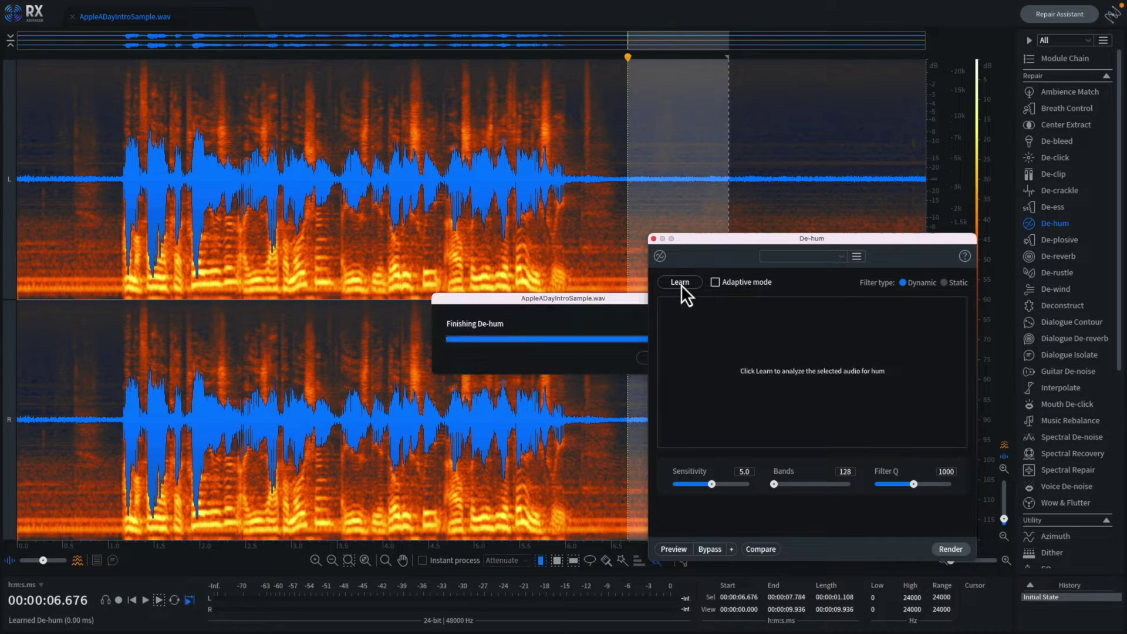
key(ctrl+d)
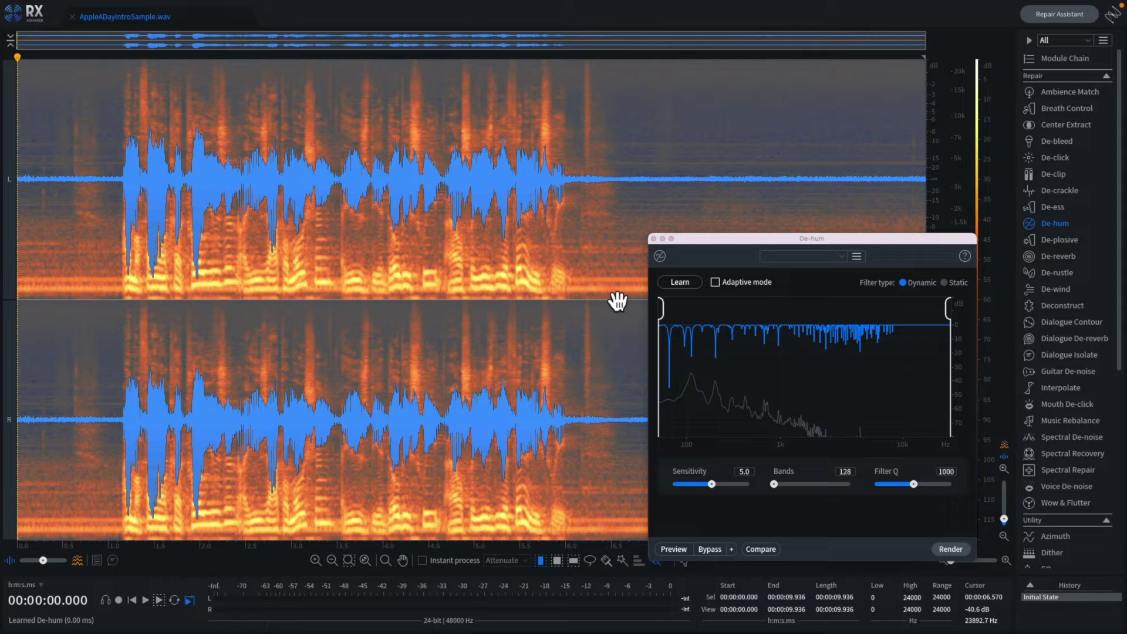
click(951, 549)
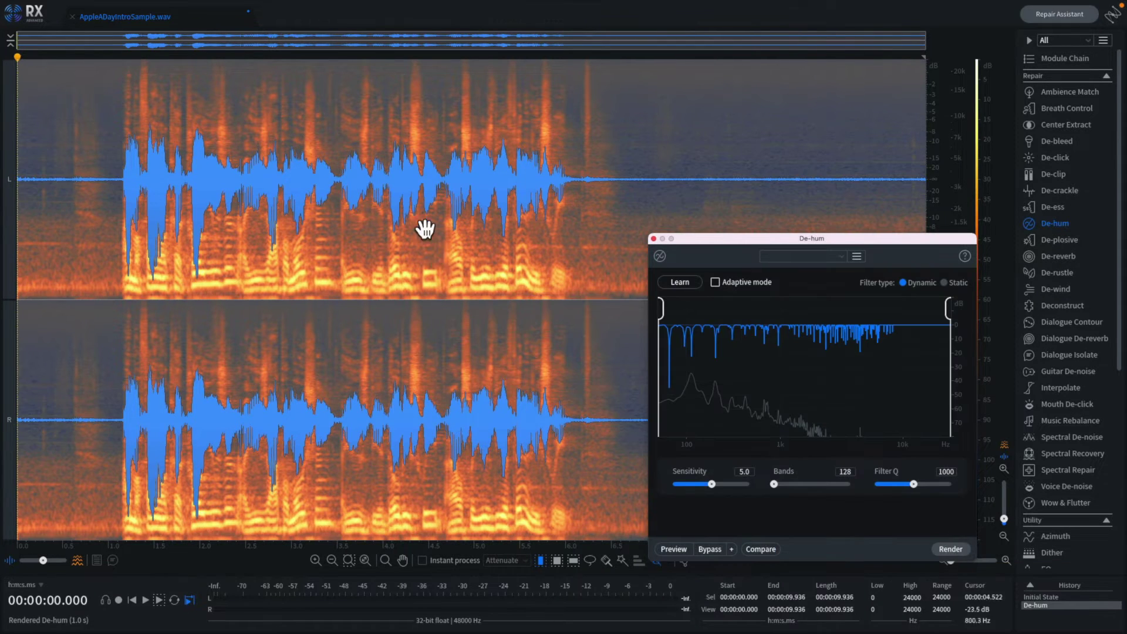
click(69, 254)
click(31, 259)
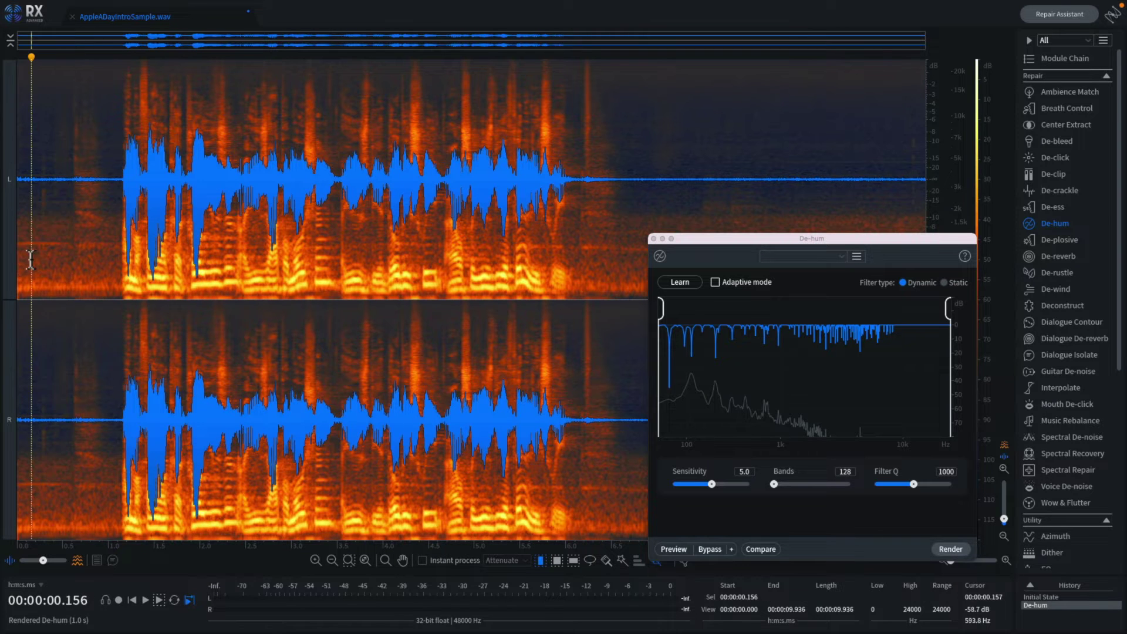
key(space)
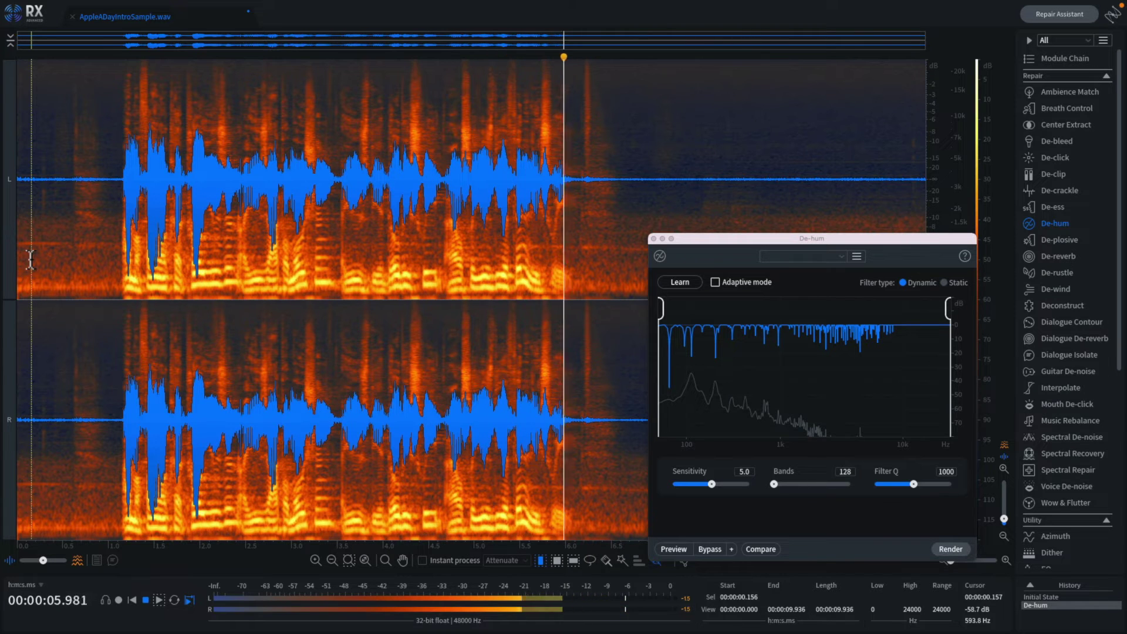
key(space)
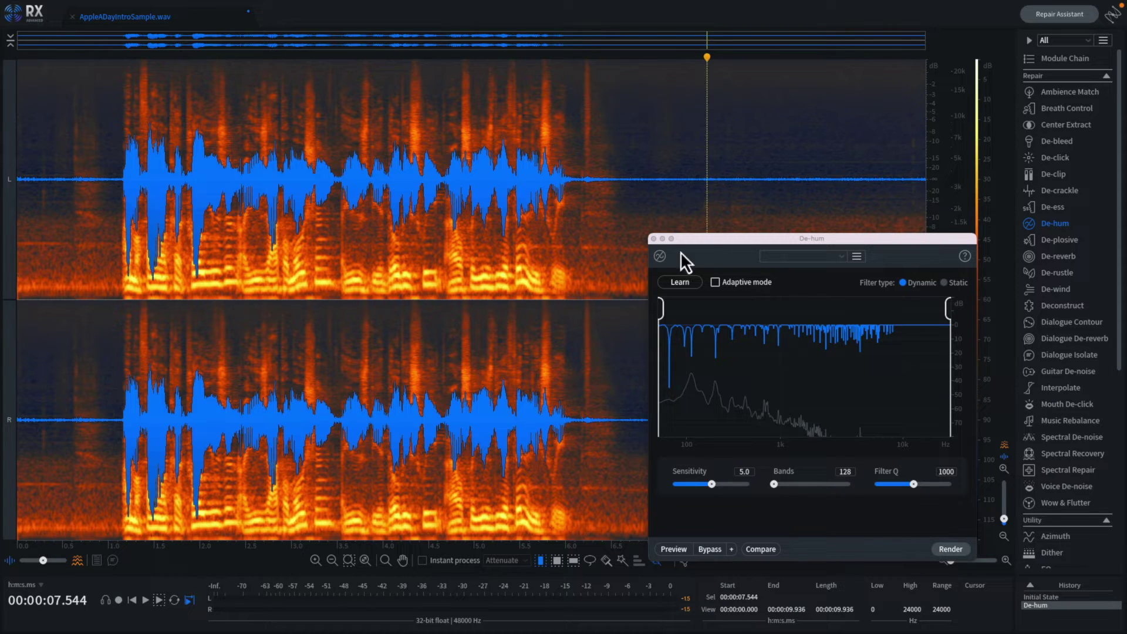
click(714, 286)
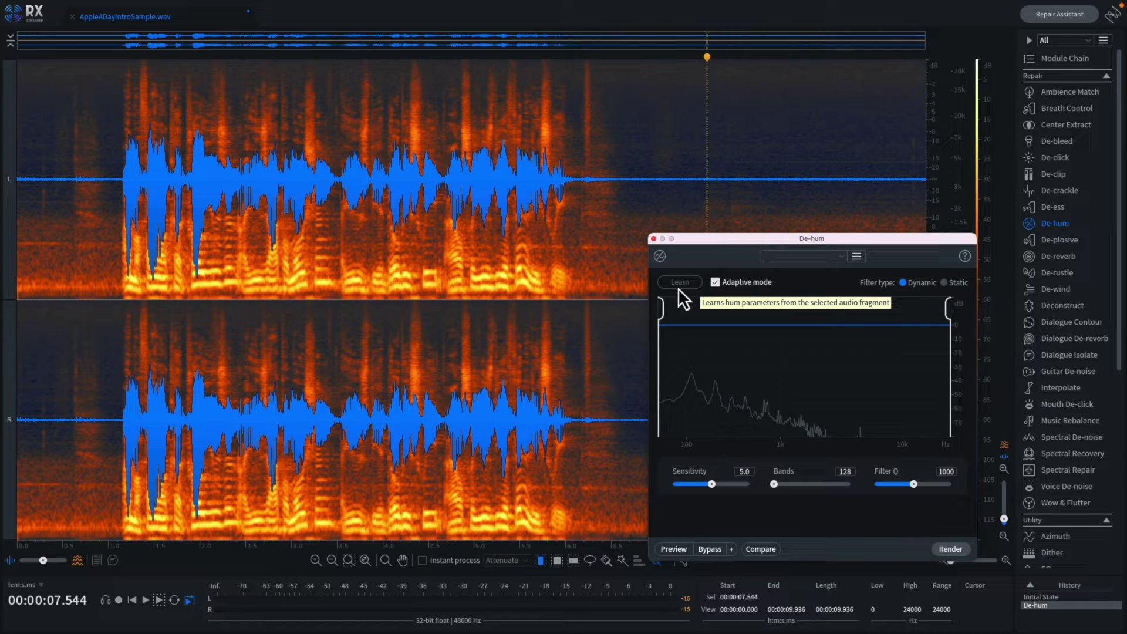
Undo the learned De-hum and render adaptive-mode De-hum across the entire recording.
click(649, 164)
key(ctrl+z)
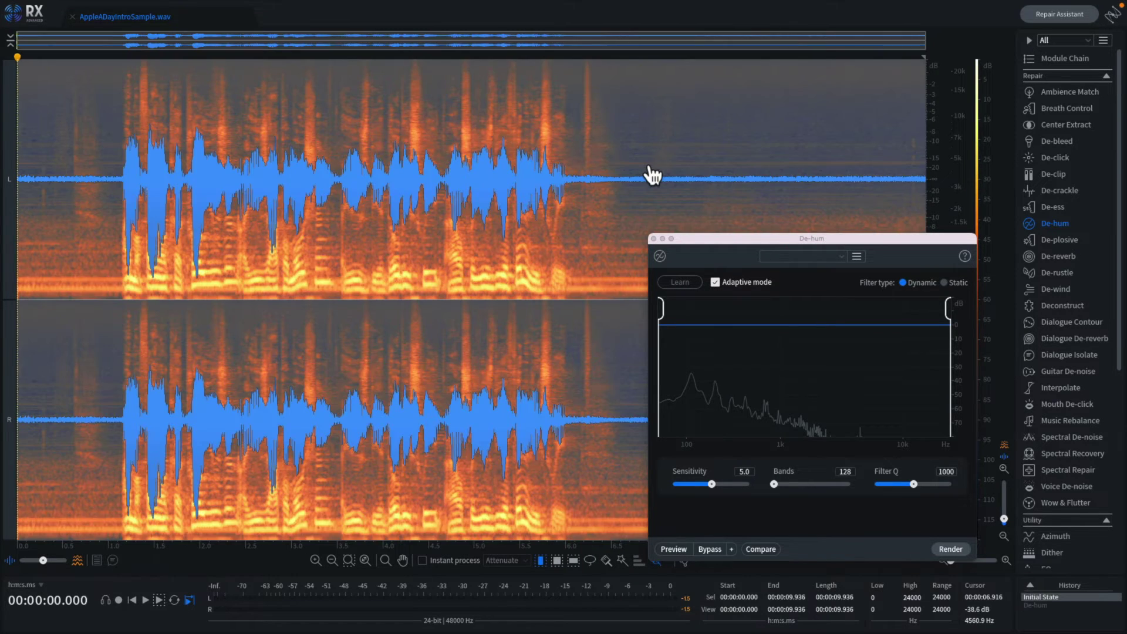
click(631, 194)
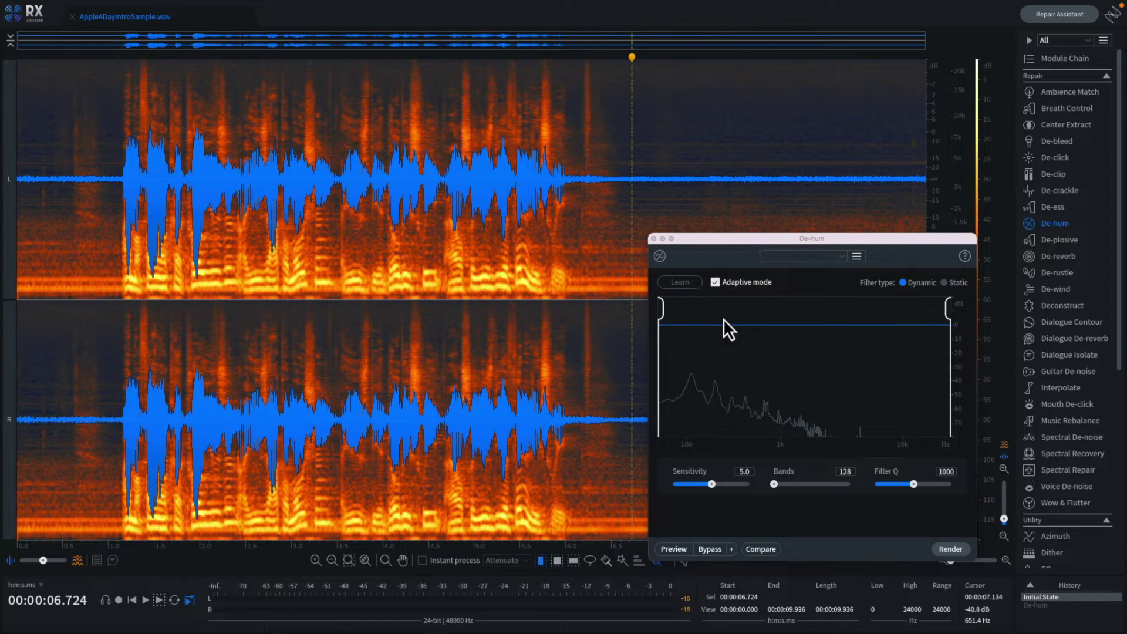
click(327, 215)
key(ctrl+a)
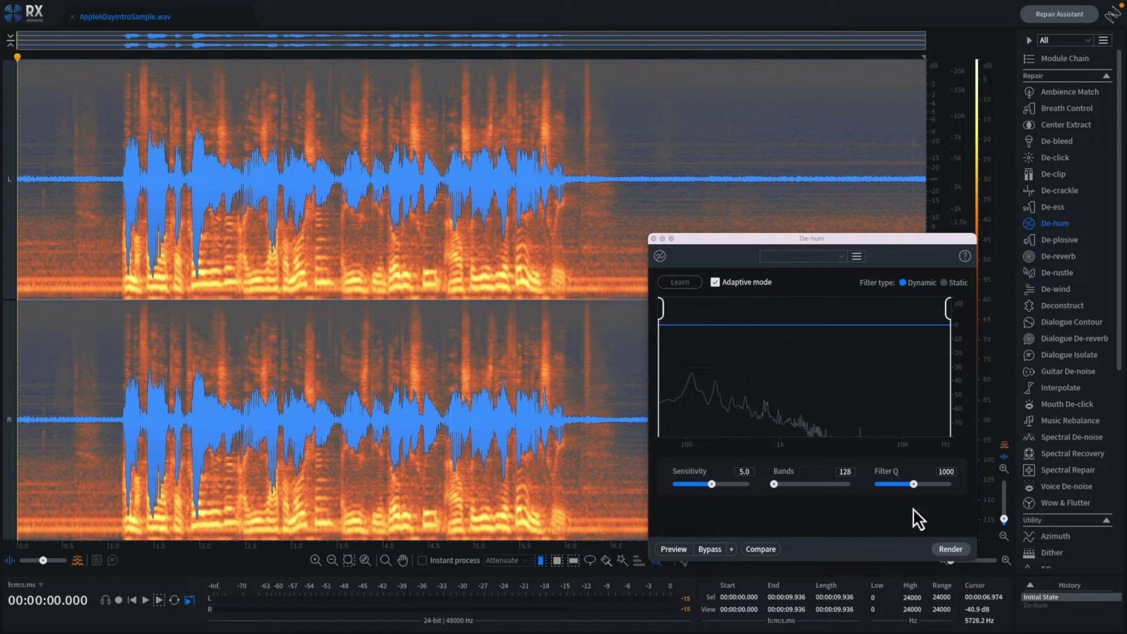
click(955, 551)
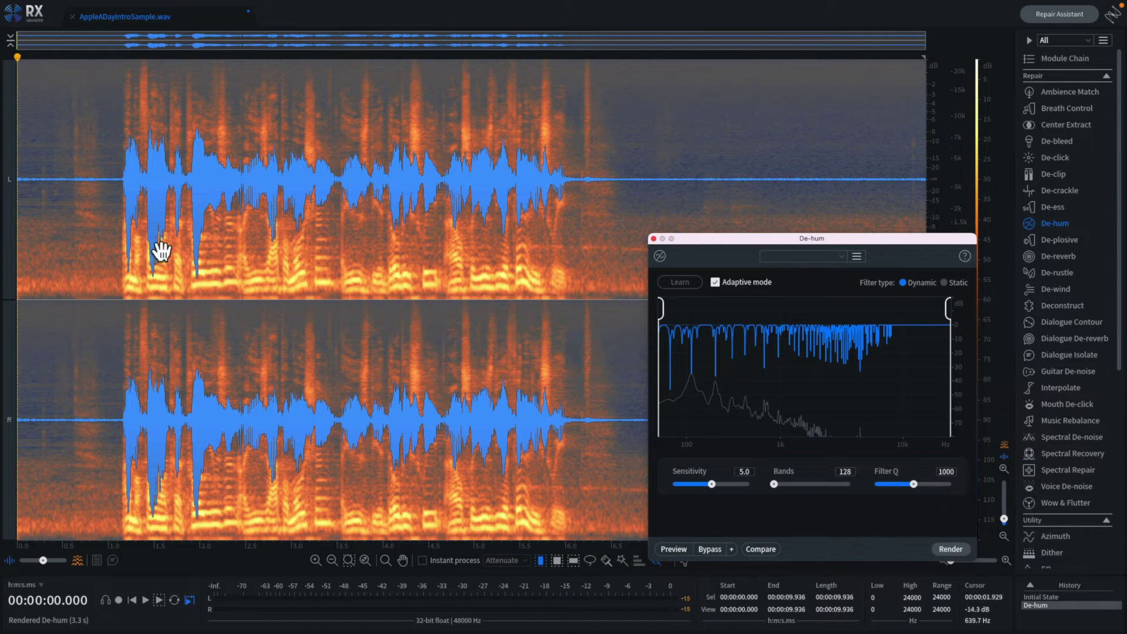
click(72, 270)
Play the adaptively de-hummed recording from the start, then close the De-hum window.
click(31, 282)
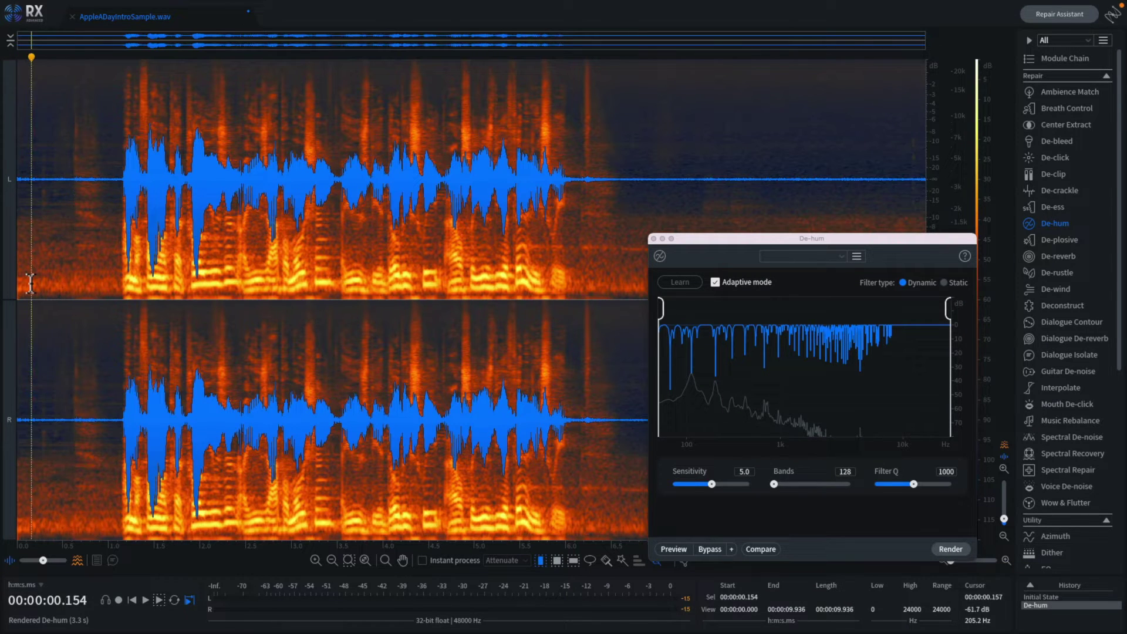
key(space)
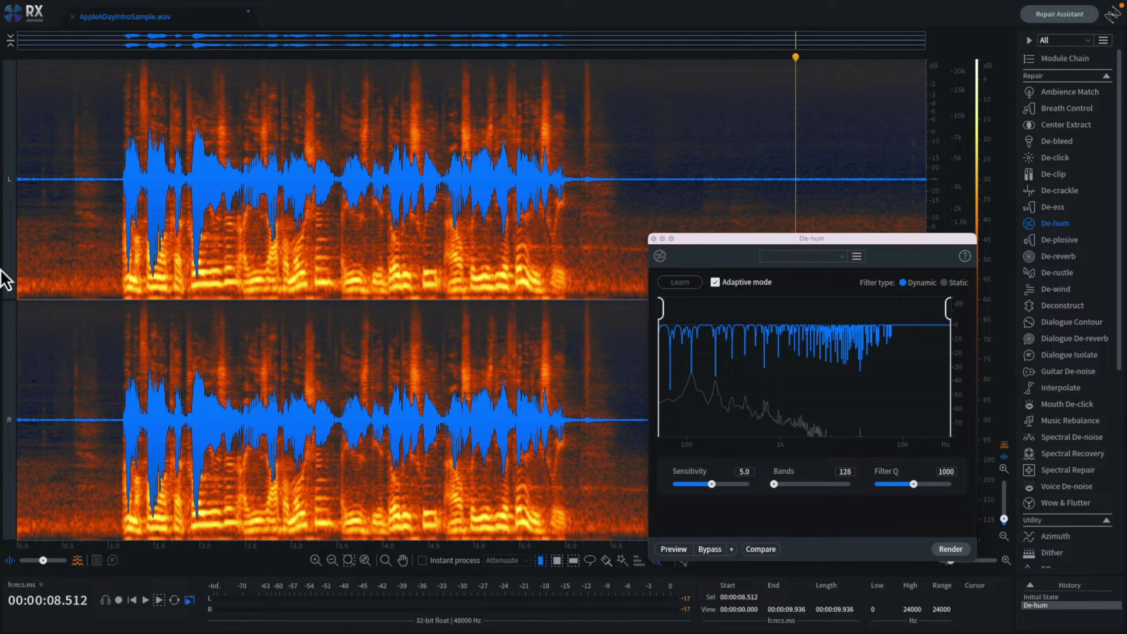
click(652, 239)
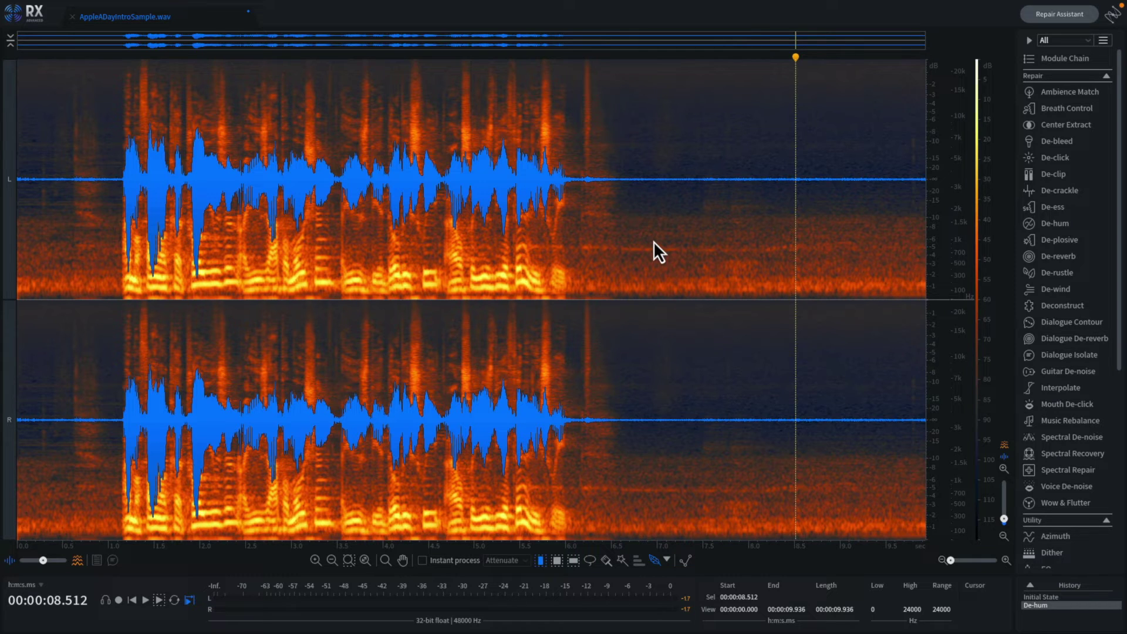
Preview Repair Assistant's voice repairs (De-noise 46%, De-click 40%, De-reverb 15%, De-ess 11%) on the opening speech.
click(1058, 16)
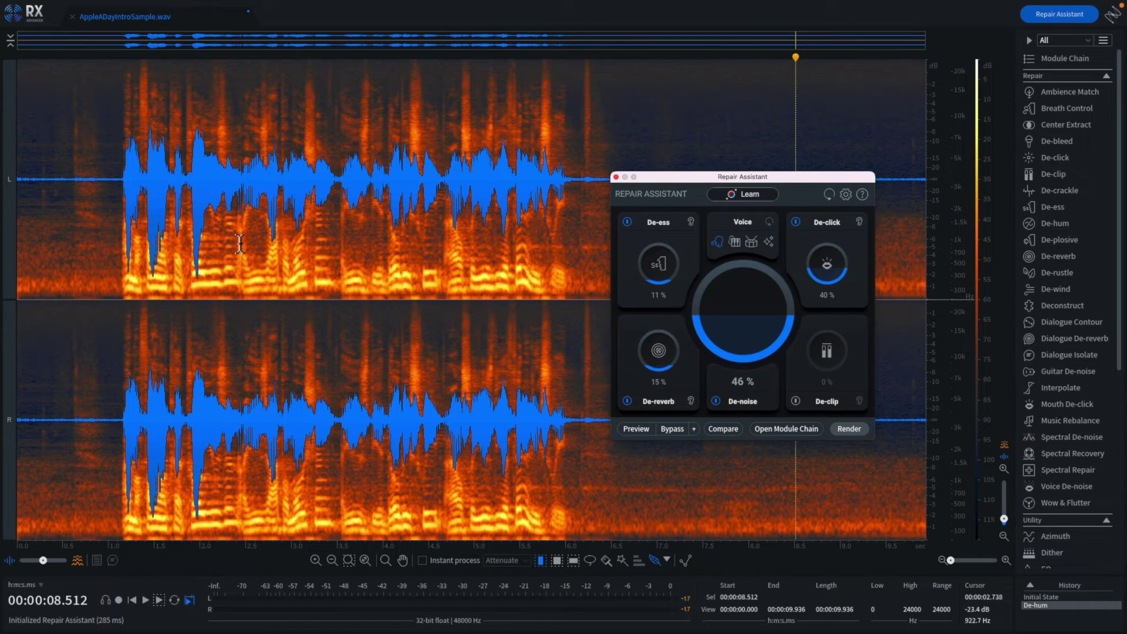
mouse_move(39, 264)
mouse_down()
mouse_move(223, 289)
mouse_move(359, 291)
mouse_up()
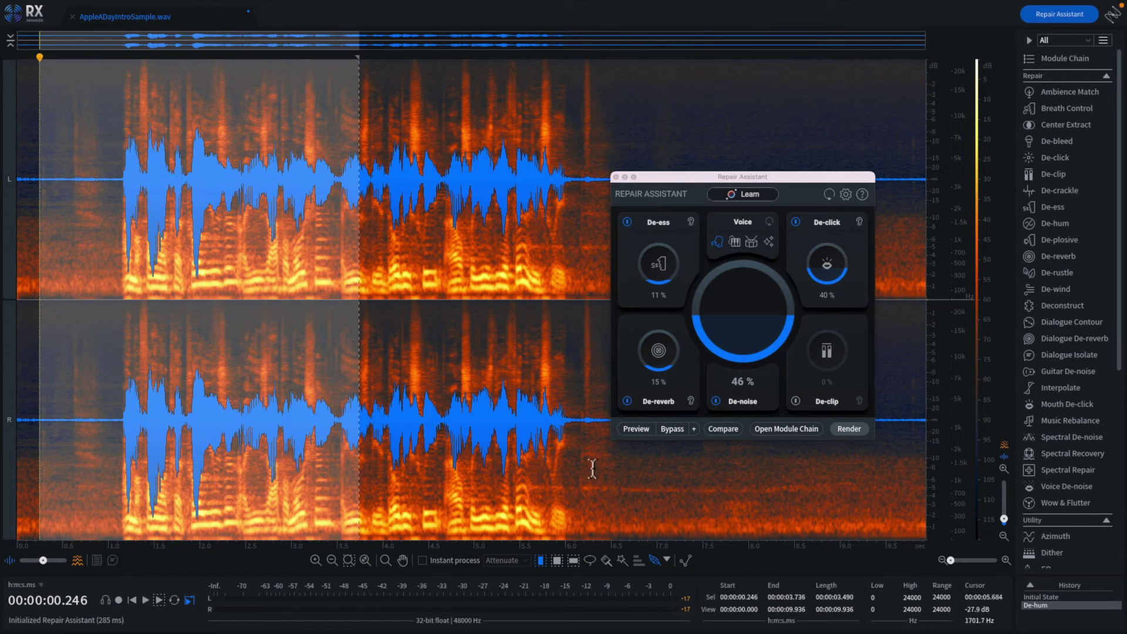
click(635, 429)
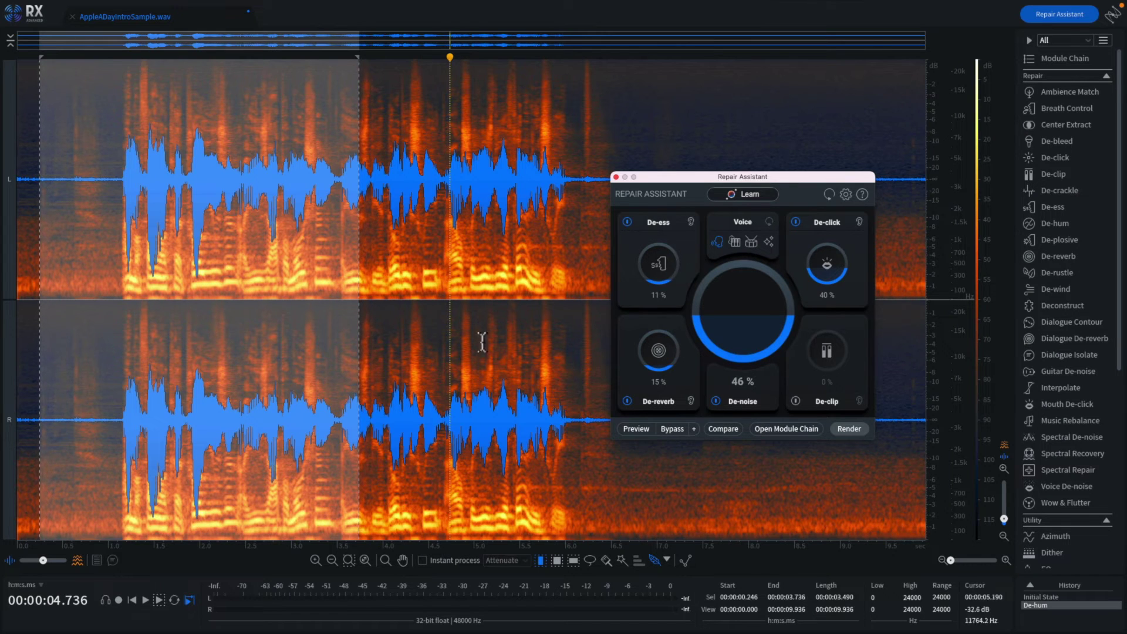
Render the suggested repairs on the whole file and play the repaired recording.
click(418, 289)
key(ctrl+a)
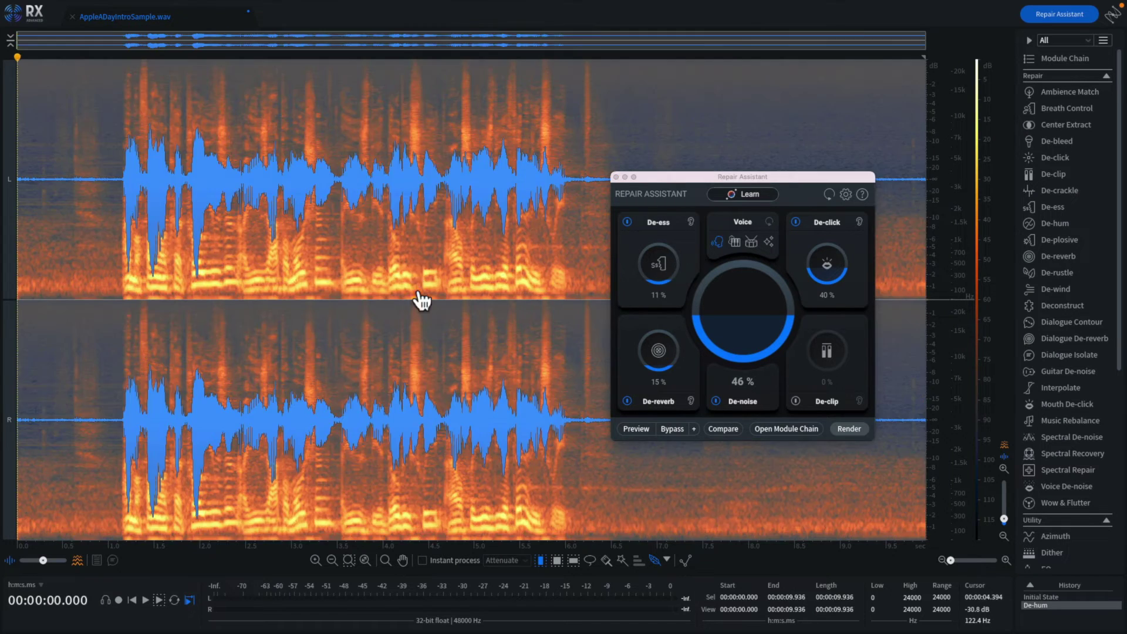
click(854, 432)
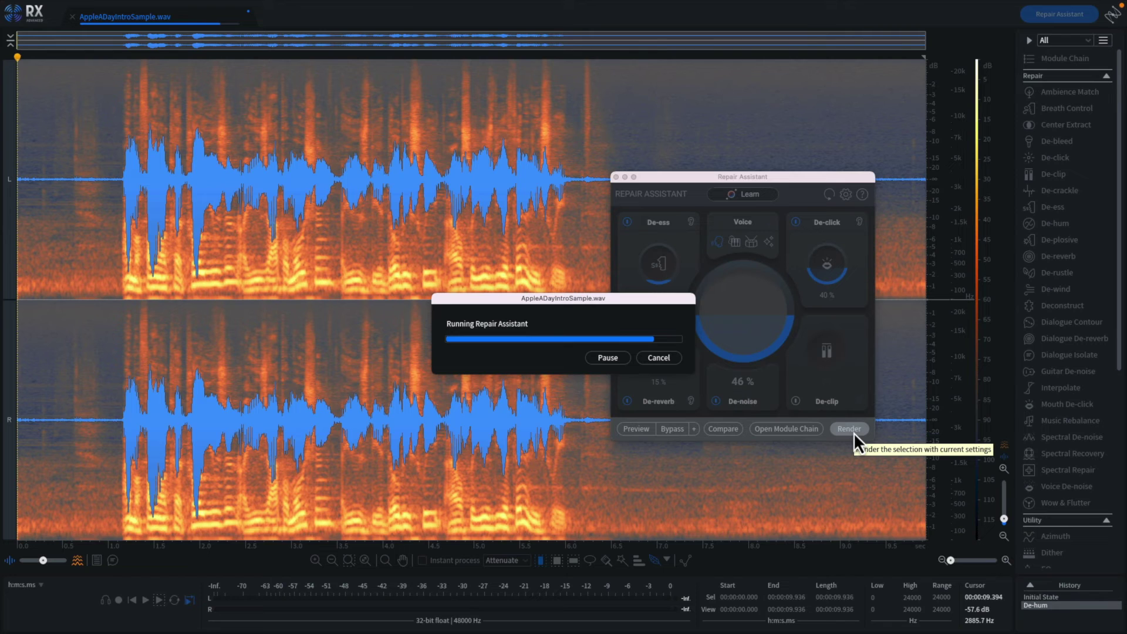
click(25, 298)
key(space)
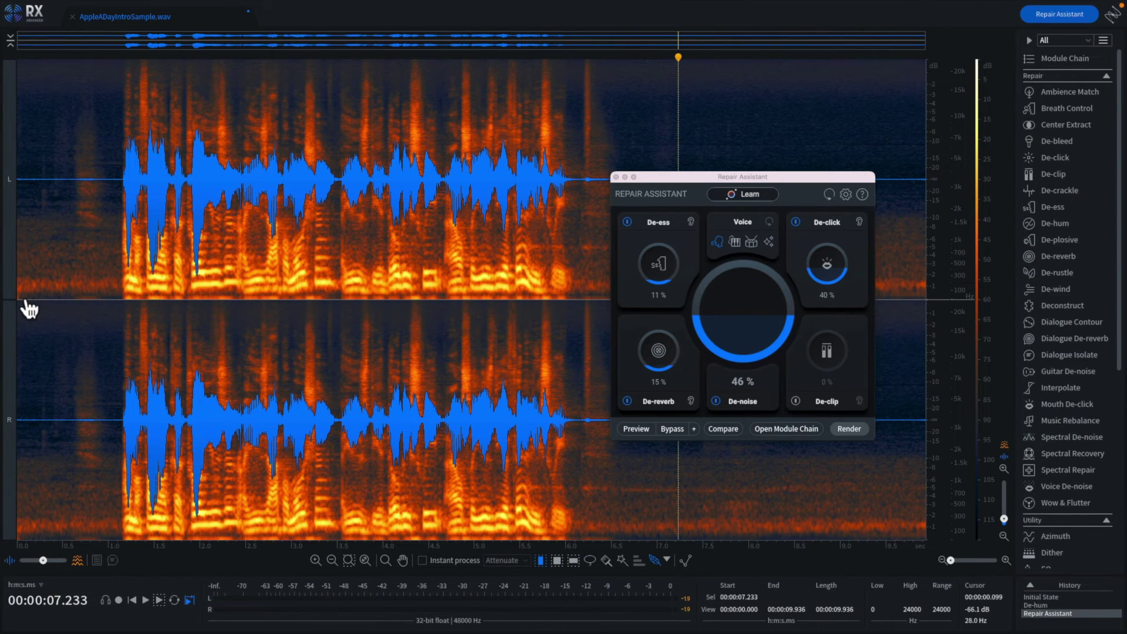
Undo back to the unprocessed audio and play it for comparison.
key(ctrl+z)
key(ctrl+z)
click(34, 255)
key(space)
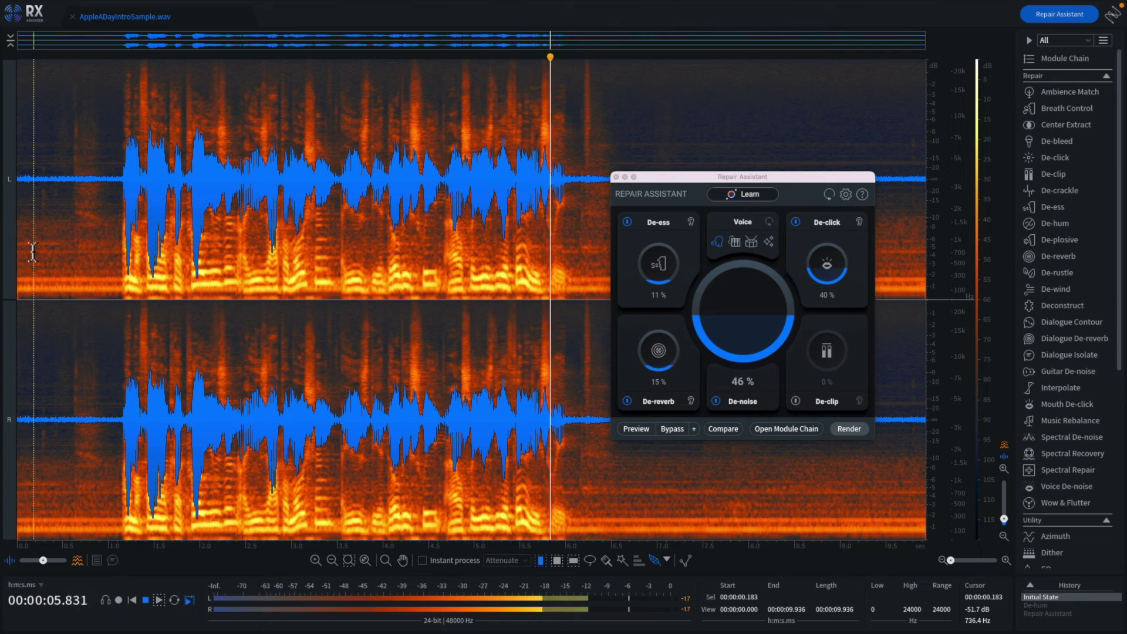
Stop playback of the original unprocessed recording.
key(space)
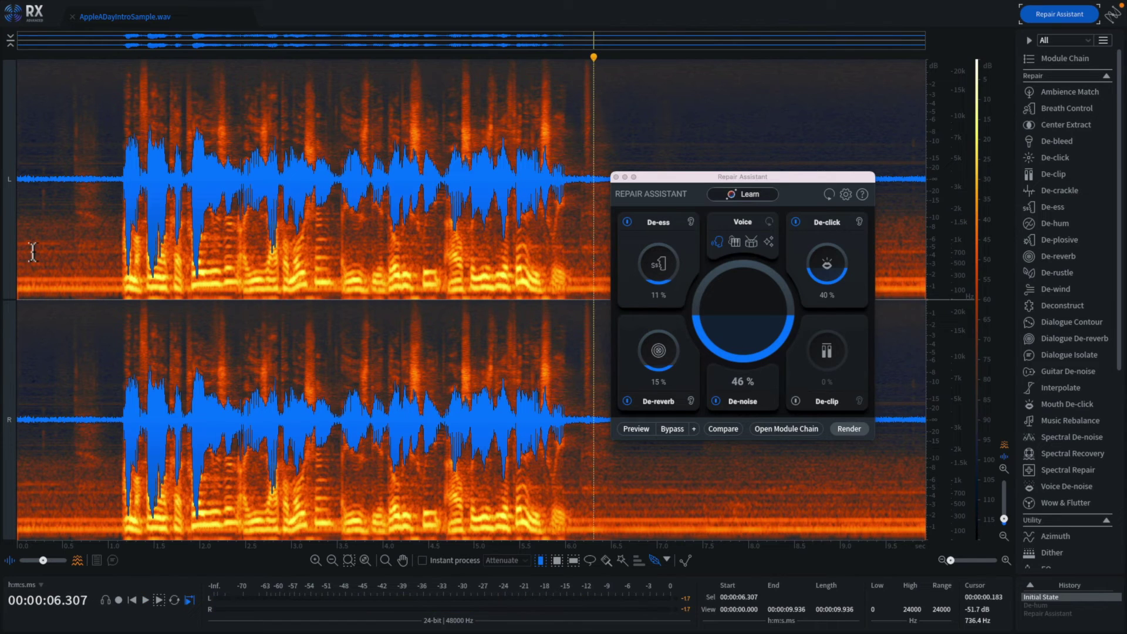